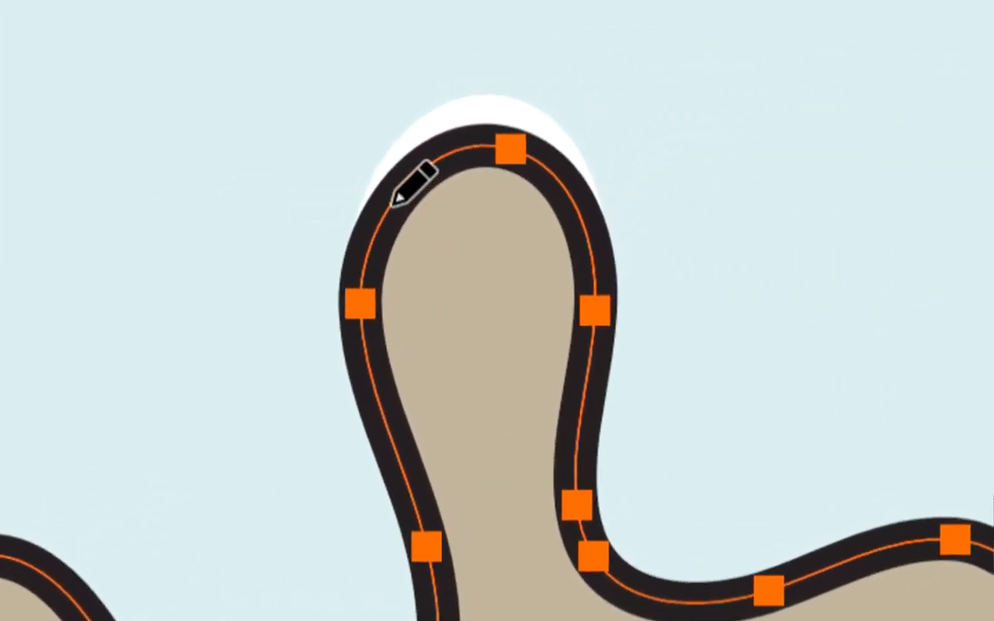
# Redraw the contour of the beige shape's left lobe with the Pencil tool, pushing it outward.
pyautogui.moveTo(388, 233)
pyautogui.mouseDown()
pyautogui.moveTo(373, 318)
pyautogui.moveTo(250, 337)
pyautogui.moveTo(83, 317)
pyautogui.moveTo(0, 377)
pyautogui.mouseUp()
pyautogui.moveTo(302, 259)
pyautogui.mouseDown()
pyautogui.moveTo(252, 373)
pyautogui.moveTo(265, 482)
pyautogui.moveTo(317, 555)
pyautogui.mouseUp()
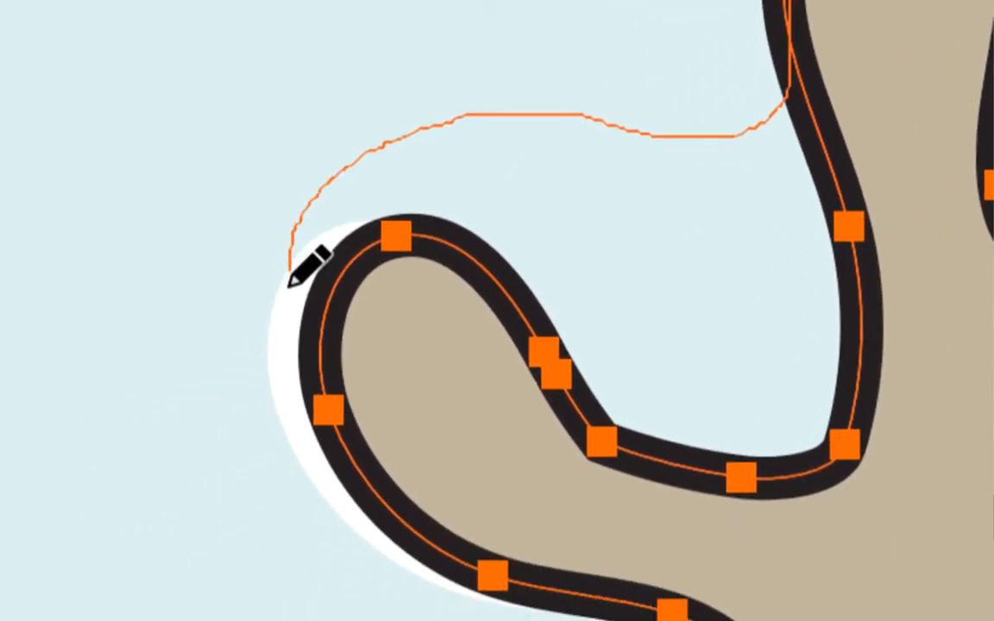
pyautogui.moveTo(302, 321); pyautogui.dragTo(304, 321)
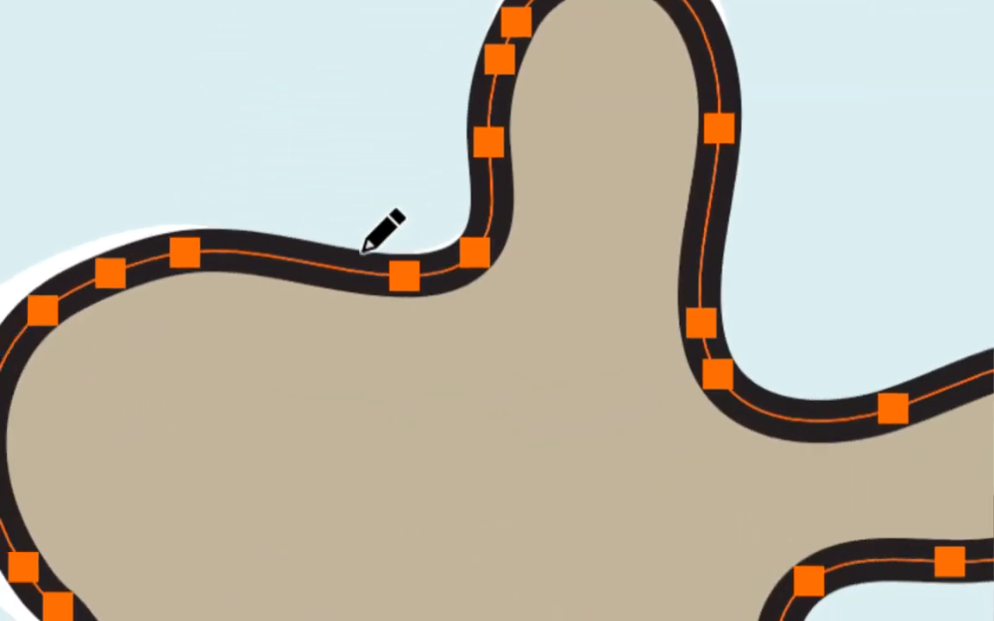
# Reshape the beige shape's upper lobe with the Pencil tool, widening it to the left and smoothing its left edge.
pyautogui.moveTo(448, 277)
pyautogui.mouseDown()
pyautogui.moveTo(500, 259)
pyautogui.moveTo(495, 71)
pyautogui.mouseUp()
pyautogui.moveTo(364, 209)
pyautogui.mouseDown()
pyautogui.moveTo(456, 74)
pyautogui.moveTo(535, 83)
pyautogui.moveTo(659, 130)
pyautogui.moveTo(699, 164)
pyautogui.mouseUp()
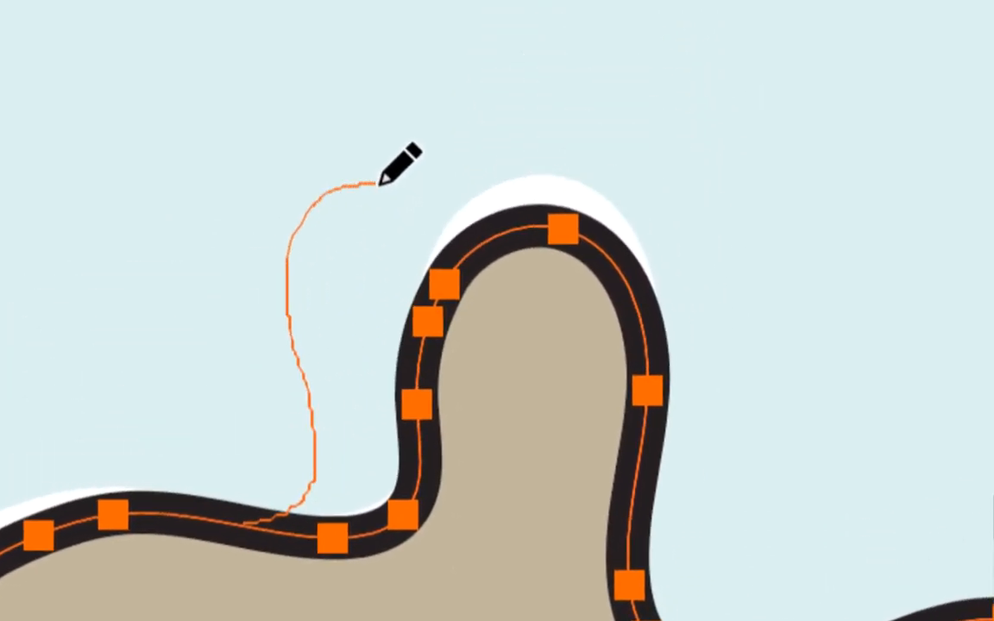
pyautogui.moveTo(429, 198); pyautogui.dragTo(435, 195)
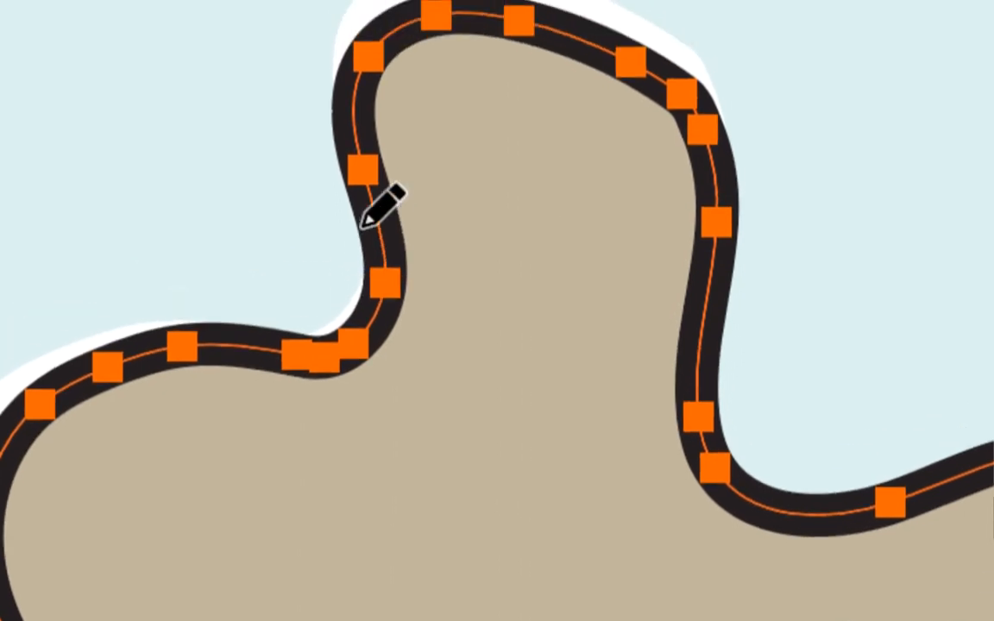
pyautogui.moveTo(371, 251)
pyautogui.mouseDown()
pyautogui.moveTo(401, 268)
pyautogui.moveTo(398, 299)
pyautogui.moveTo(365, 294)
pyautogui.moveTo(295, 250)
pyautogui.mouseUp()
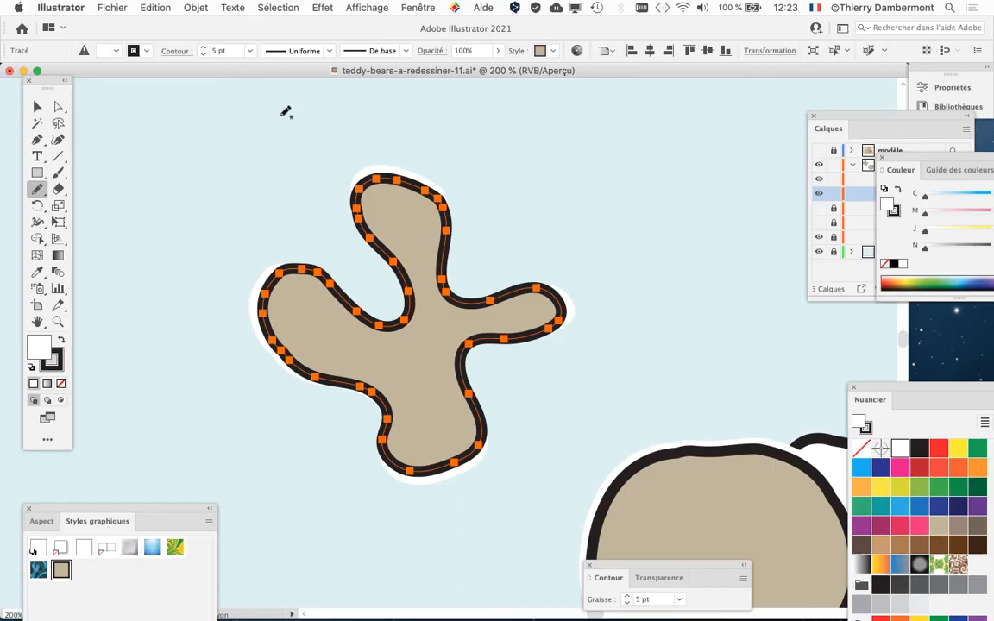
# Display the Aspect attributes of the selected shape and place their panel group beside the artwork.
pyautogui.moveTo(127, 515); pyautogui.dragTo(175, 428)
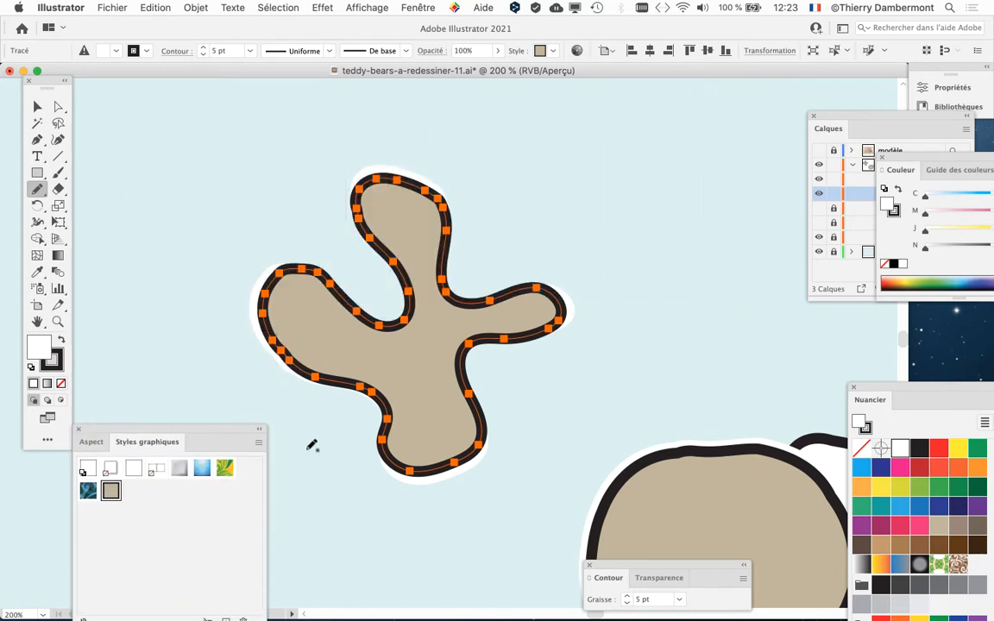
pyautogui.click(417, 7)
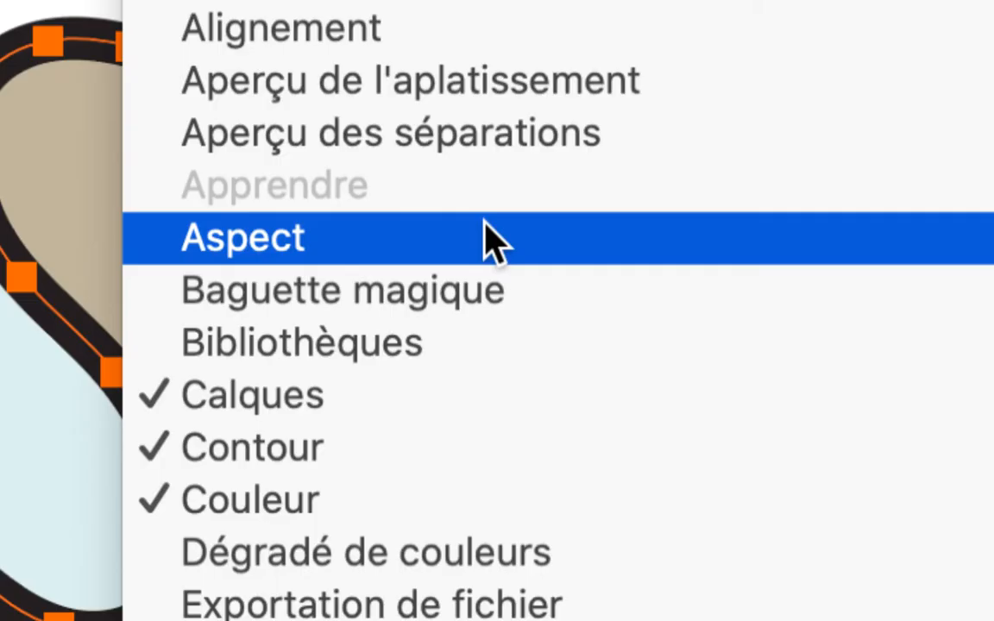
pyautogui.click(484, 222)
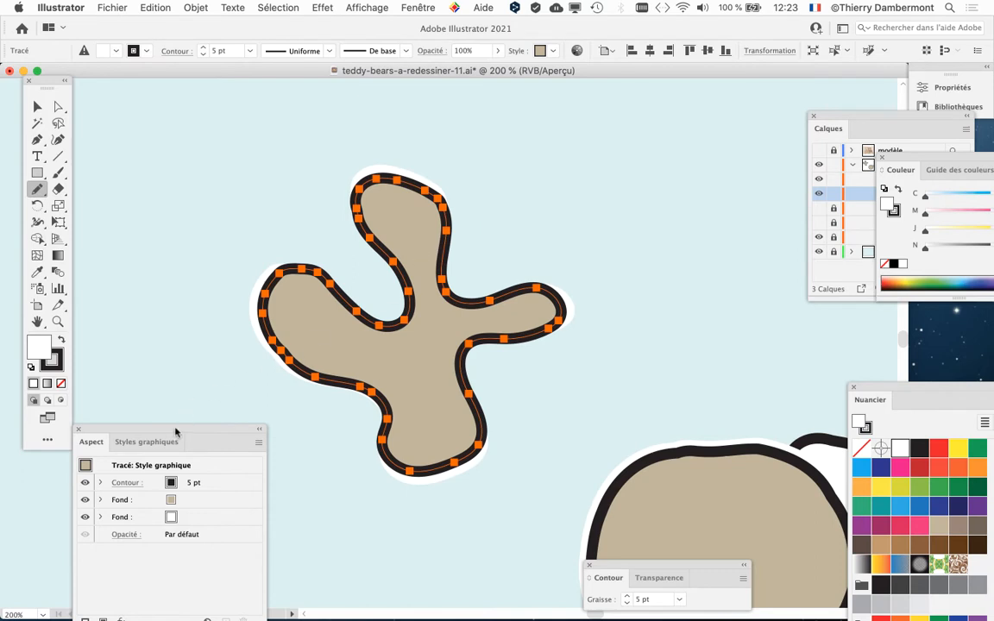
pyautogui.moveTo(175, 431); pyautogui.dragTo(689, 96)
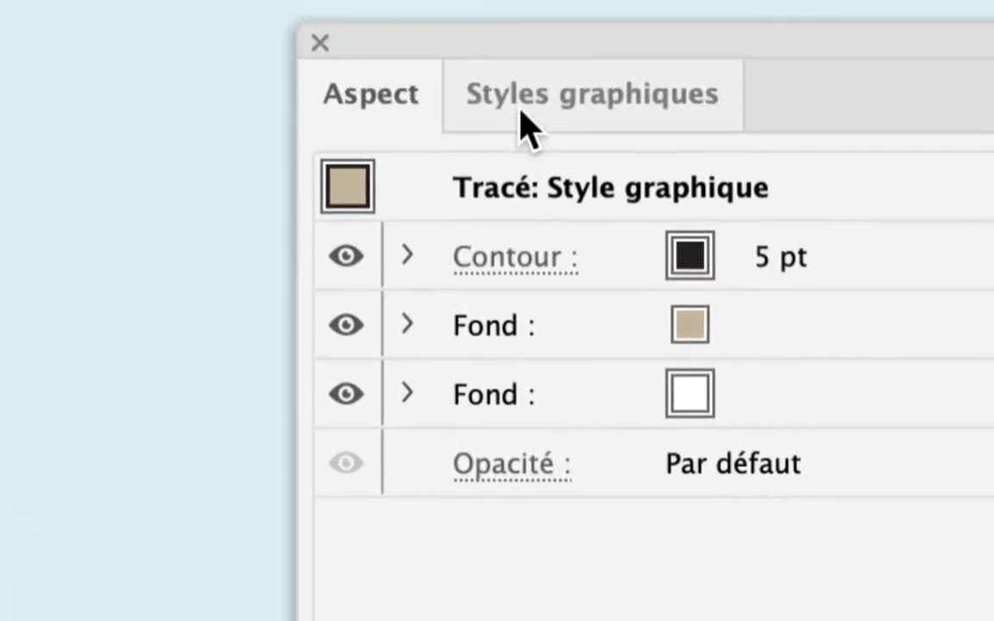
# Compare the applied graphic style's swatch with the selected path's appearance attributes.
pyautogui.click(524, 123)
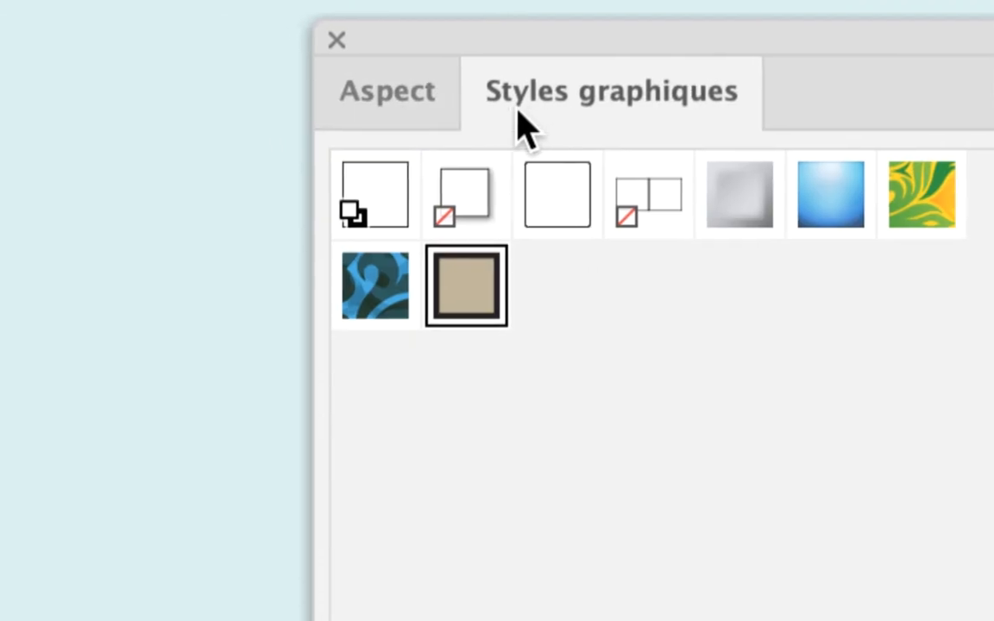
pyautogui.click(491, 112)
pyautogui.click(634, 112)
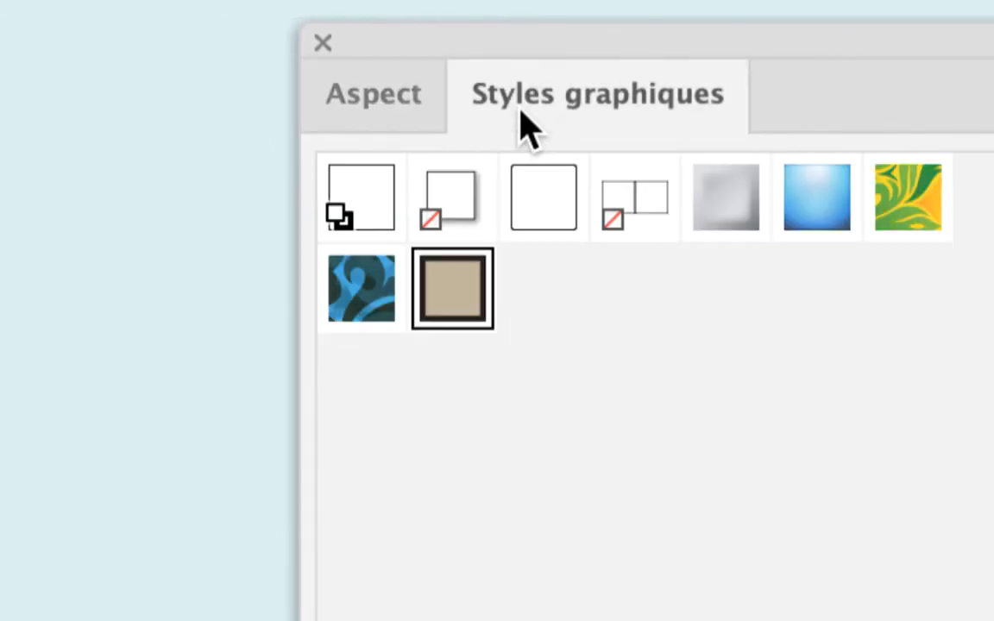
pyautogui.click(496, 113)
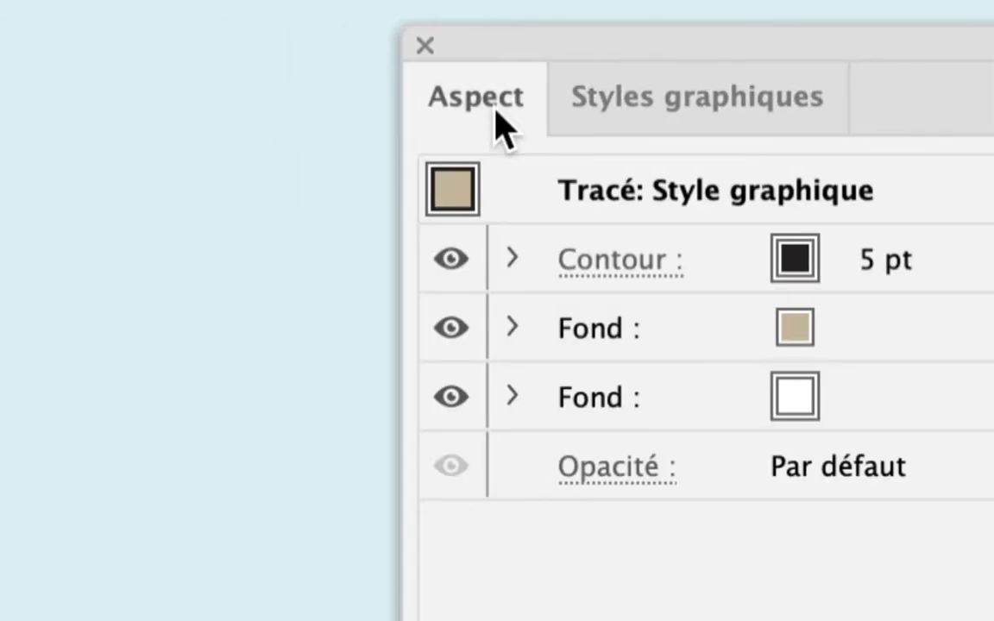
pyautogui.click(571, 115)
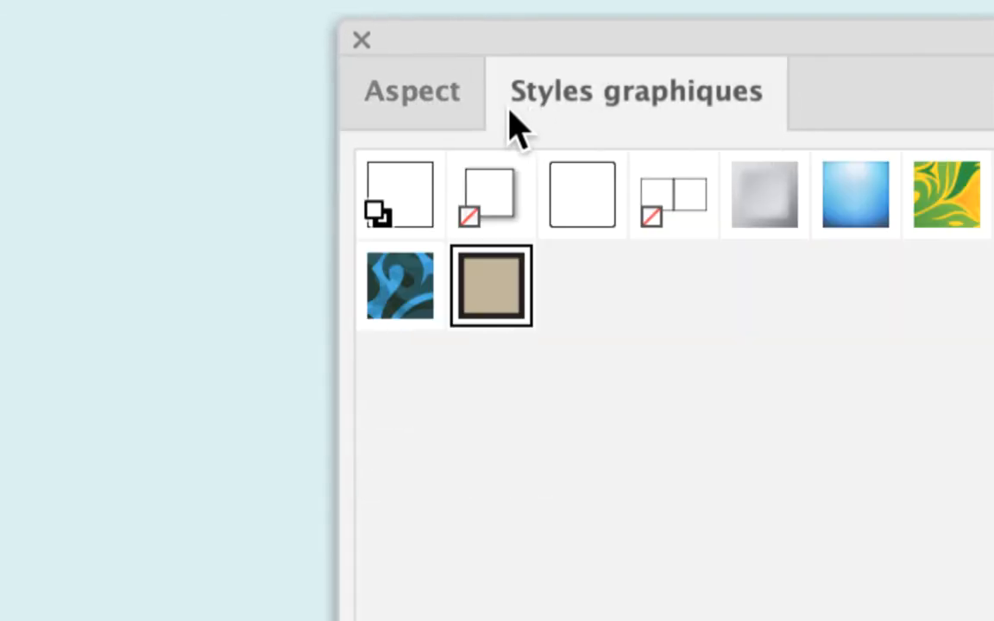
pyautogui.click(499, 113)
pyautogui.click(682, 112)
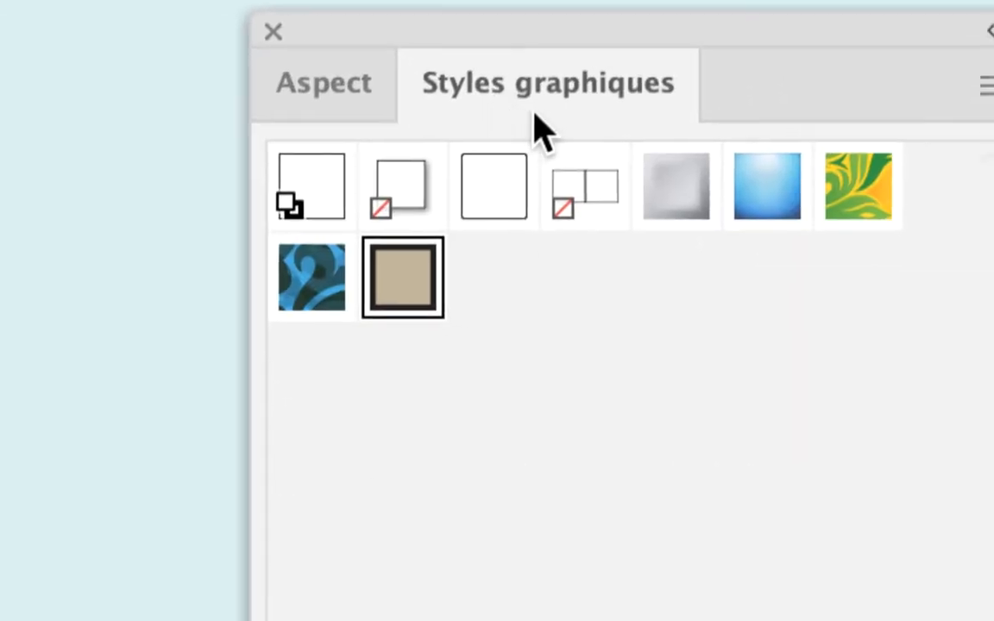
# Separate Styles graphiques from Aspect and place the two panels apart so that both stay visible around the shape.
pyautogui.moveTo(682, 112); pyautogui.dragTo(347, 102)
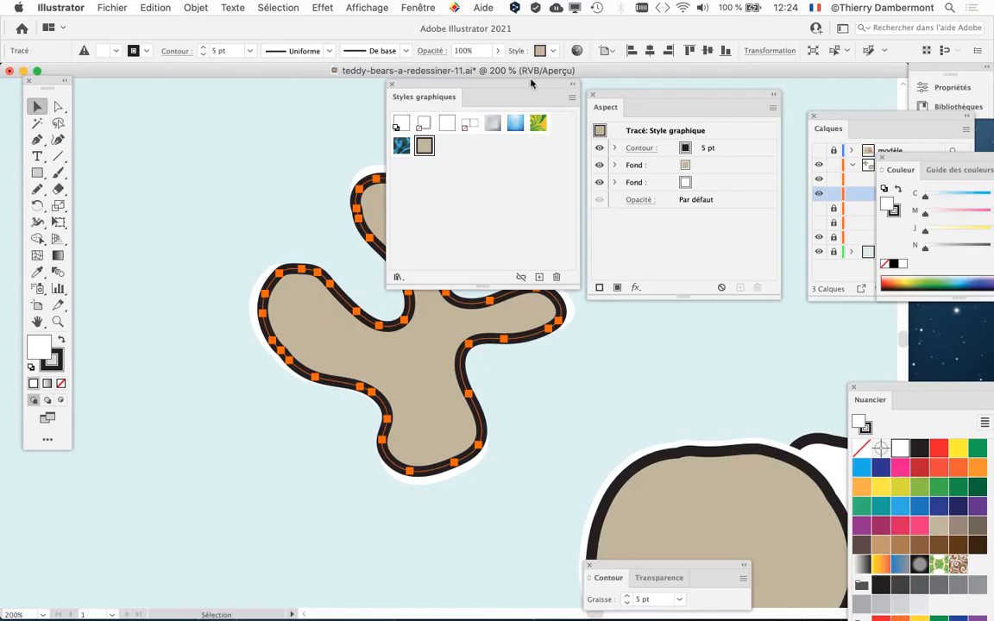
pyautogui.moveTo(531, 84); pyautogui.dragTo(230, 438)
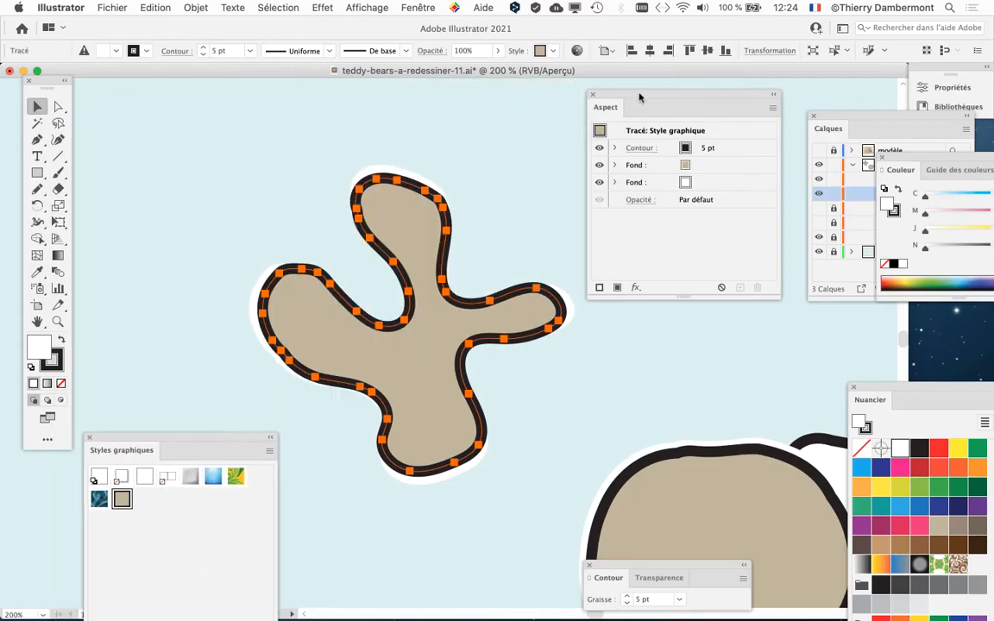
pyautogui.moveTo(639, 97)
pyautogui.mouseDown()
pyautogui.moveTo(648, 102)
pyautogui.moveTo(633, 106)
pyautogui.mouseUp()
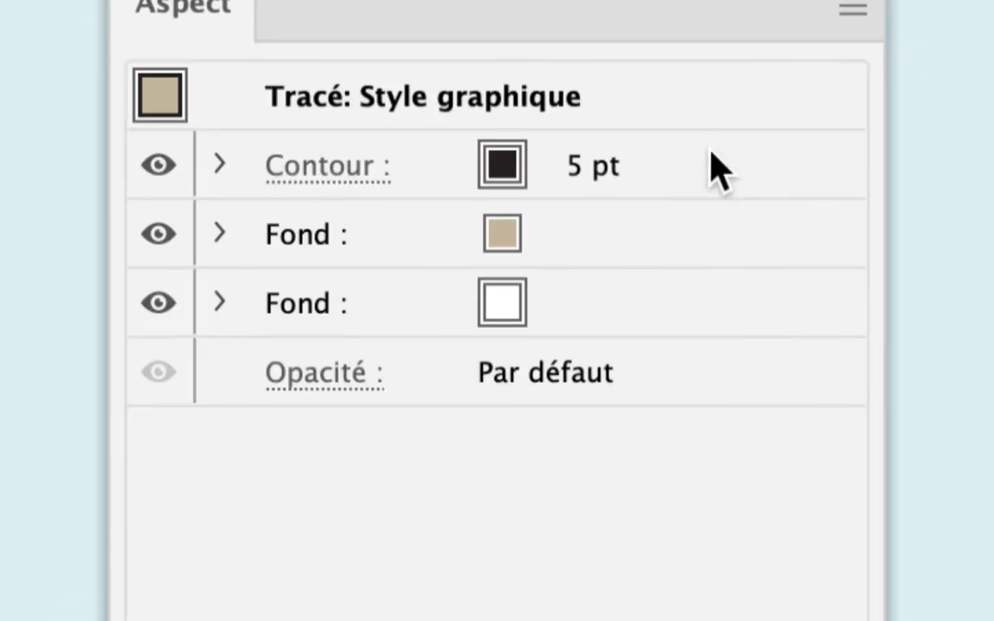
# Examine the stroke and both fills in the shape's appearance, expanding the white fill to show its effect.
pyautogui.click(731, 144)
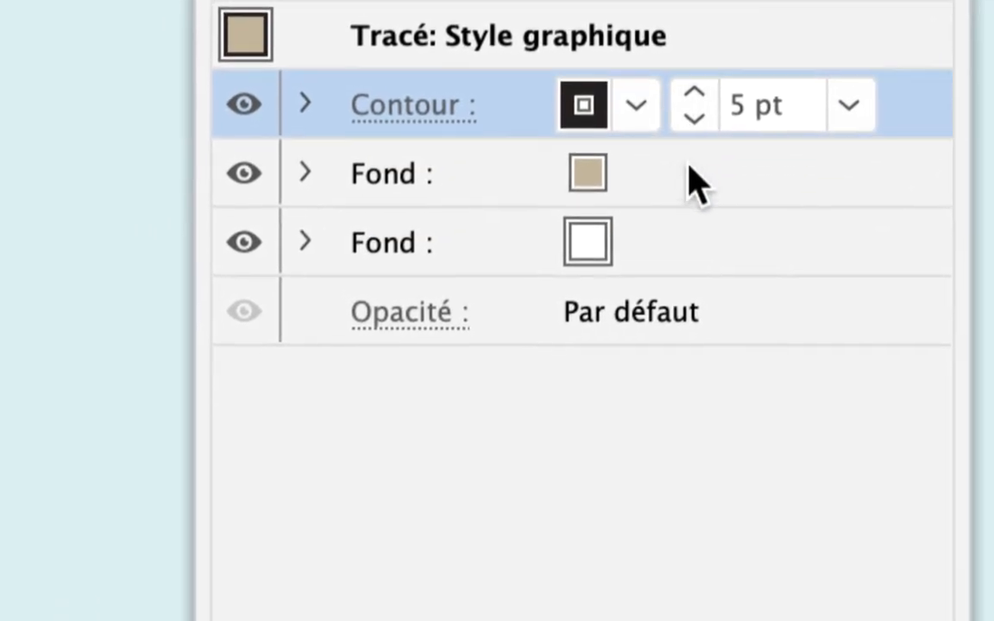
pyautogui.click(597, 245)
pyautogui.click(664, 246)
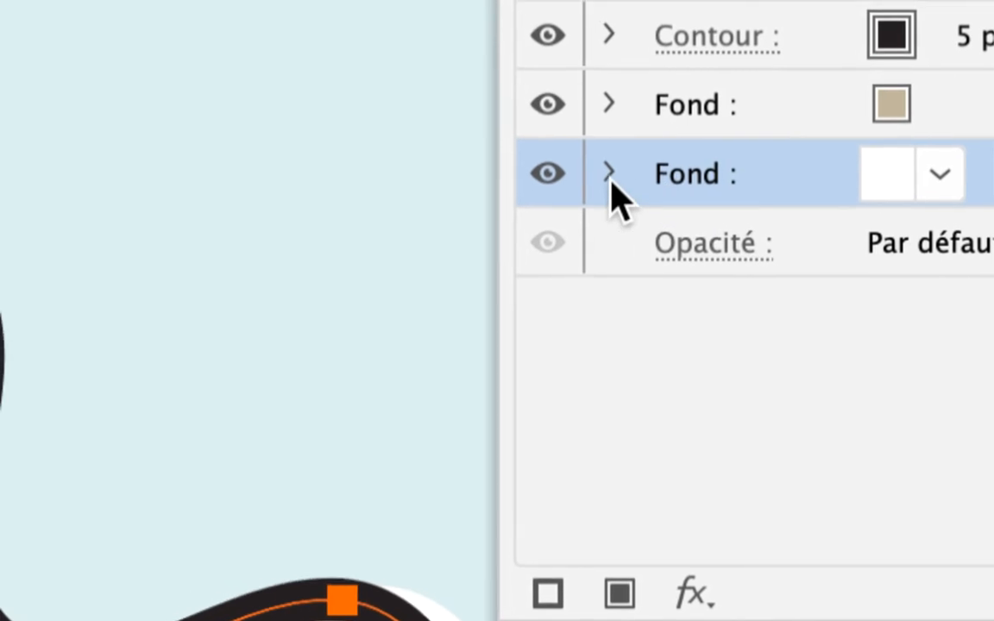
pyautogui.click(610, 177)
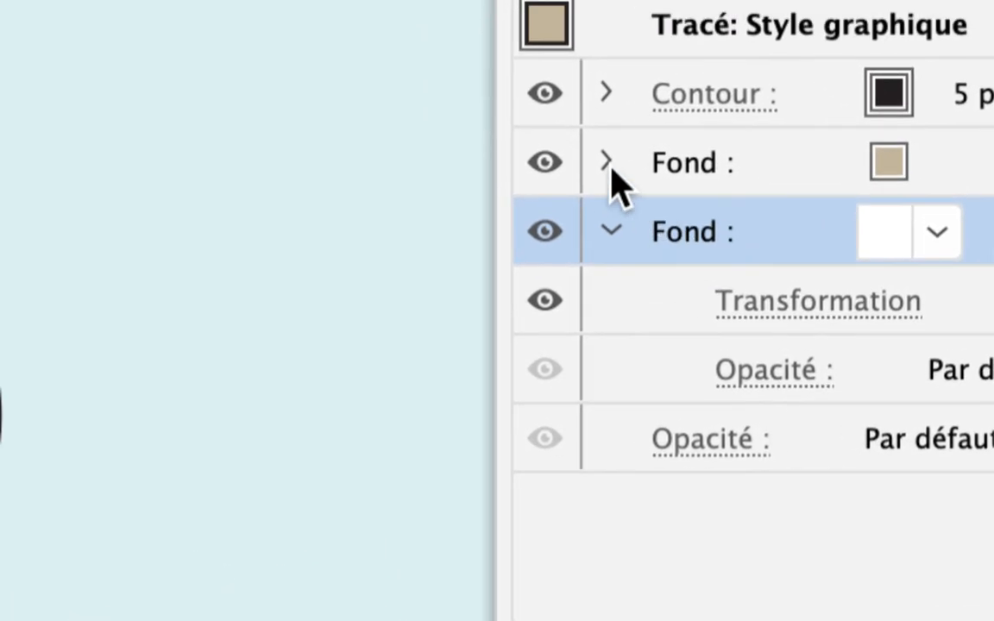
pyautogui.click(609, 164)
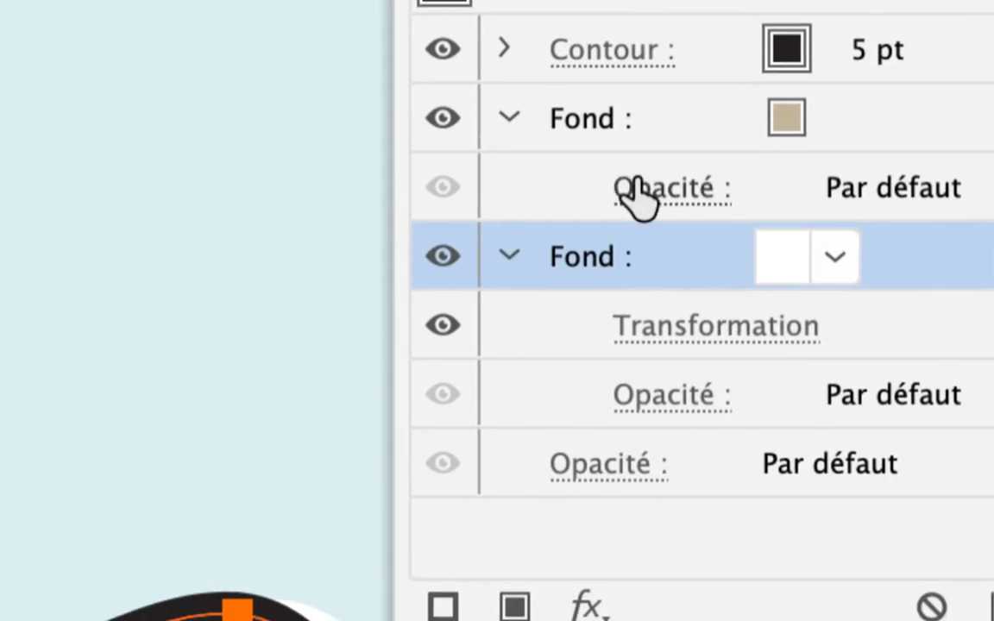
pyautogui.click(609, 165)
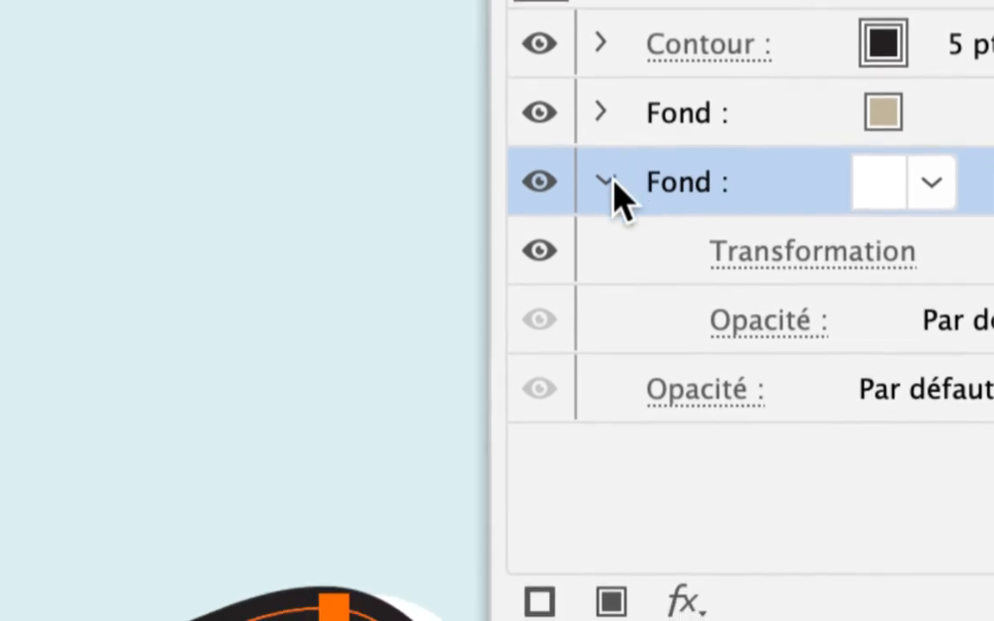
pyautogui.click(615, 181)
pyautogui.click(614, 181)
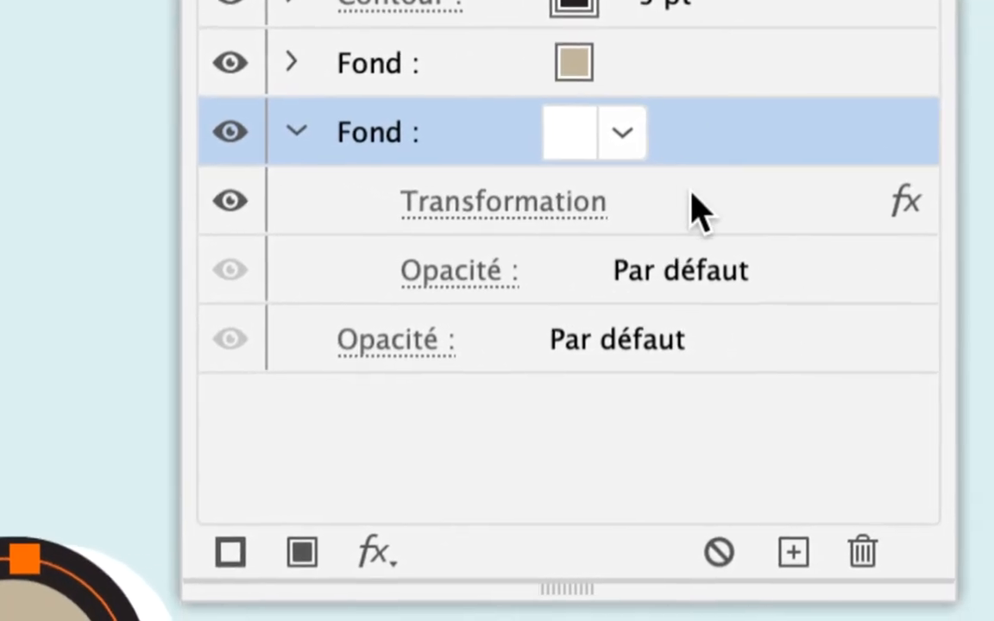
# Select the white fill's Transformation effect and look through the Distortion et transformation effects.
pyautogui.click(696, 208)
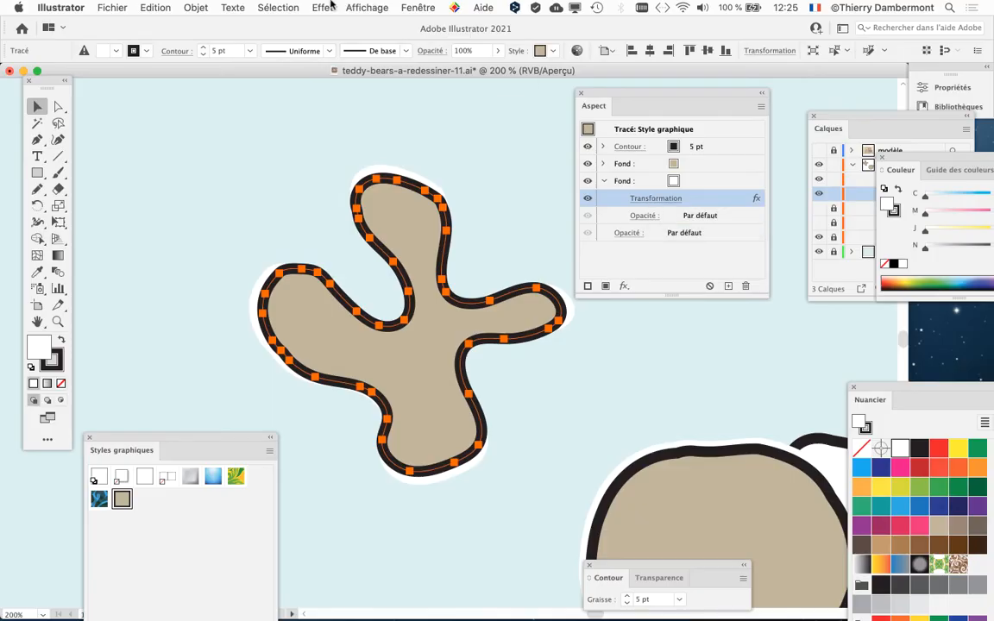
pyautogui.click(324, 7)
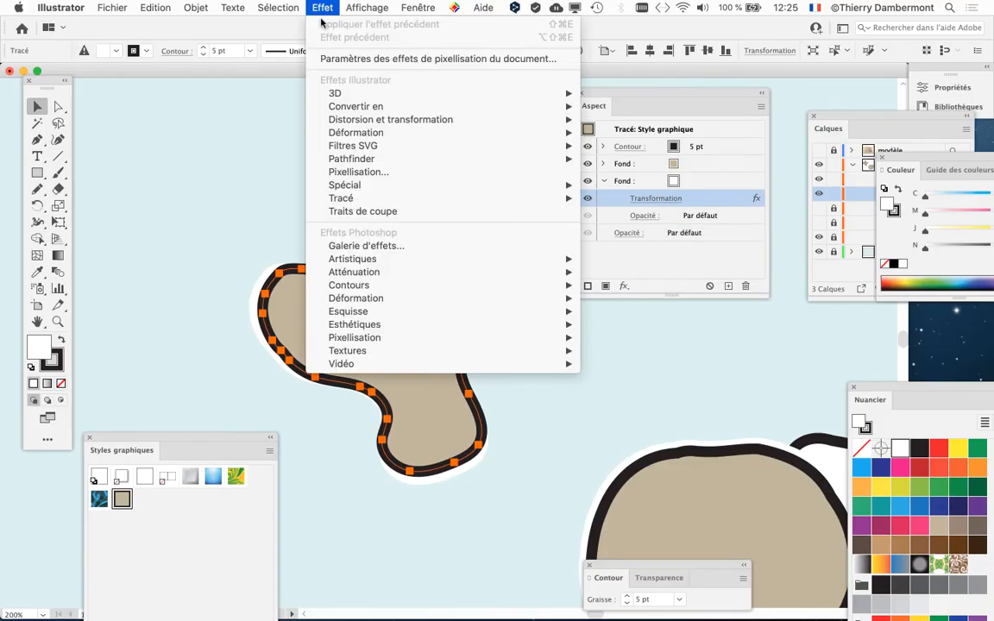
pyautogui.moveTo(329, 121)
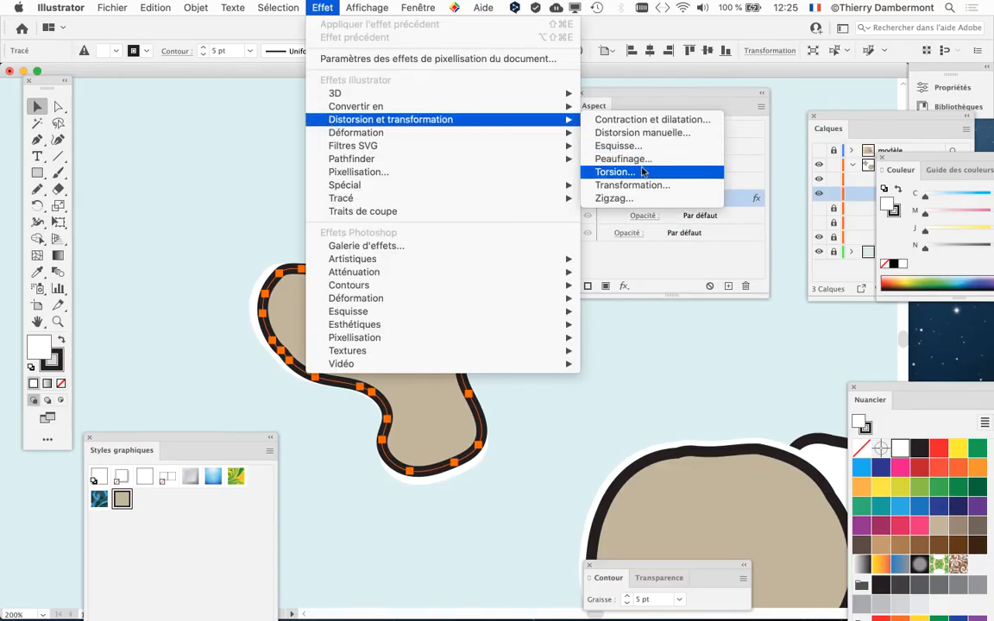
pyautogui.click(715, 360)
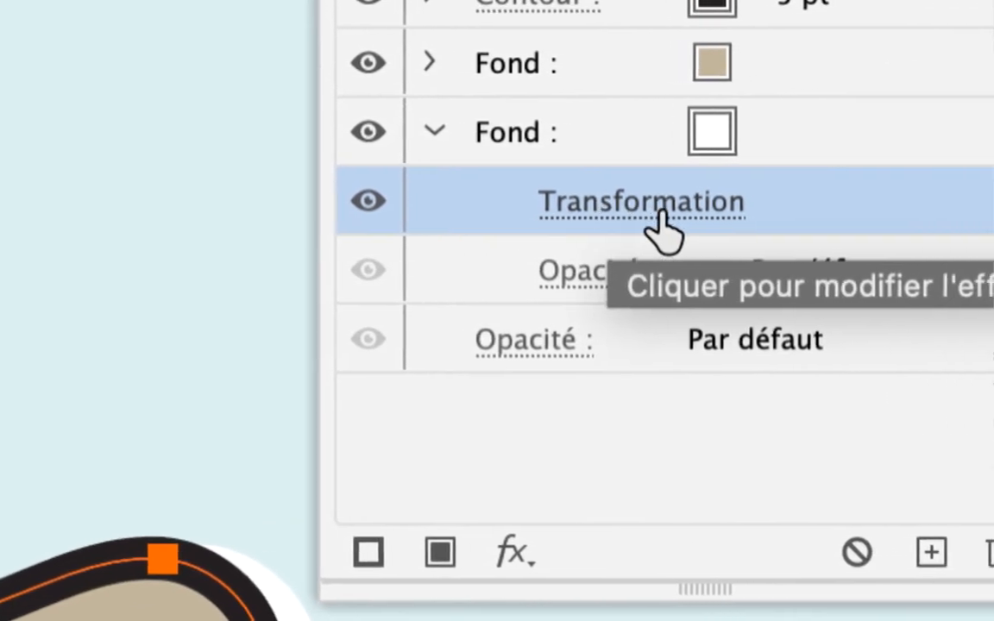
# Review the settings of the white fill's Transformation effect and close them without changes.
pyautogui.click(661, 226)
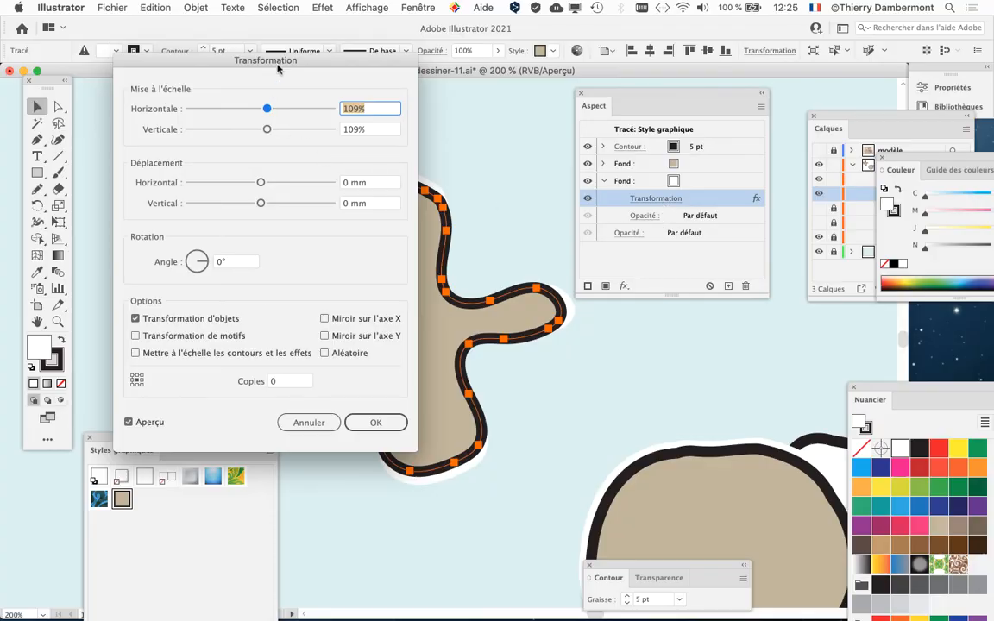
pyautogui.moveTo(278, 69); pyautogui.dragTo(389, 17)
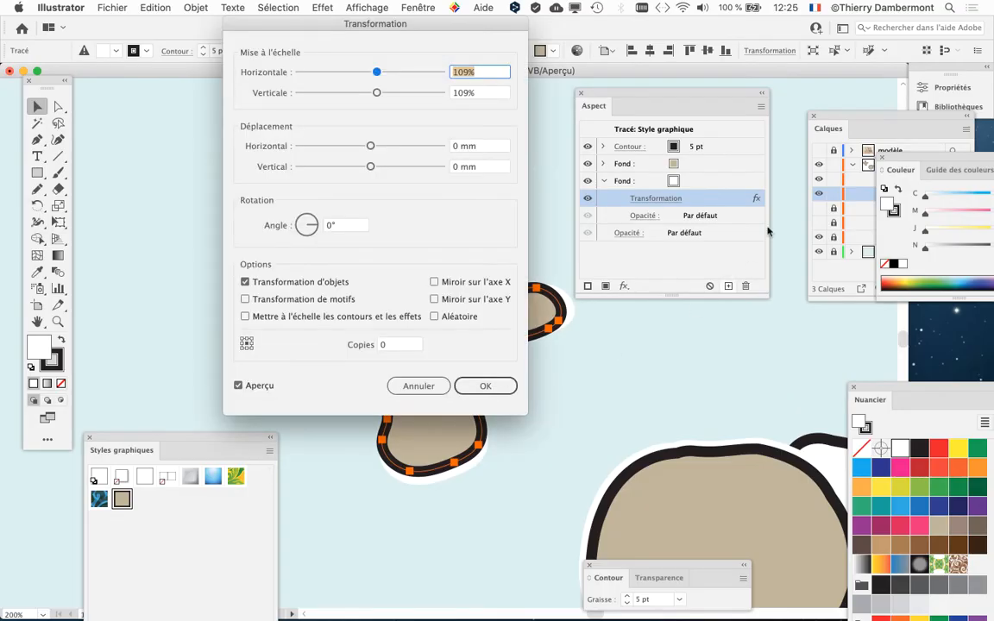
pyautogui.click(416, 386)
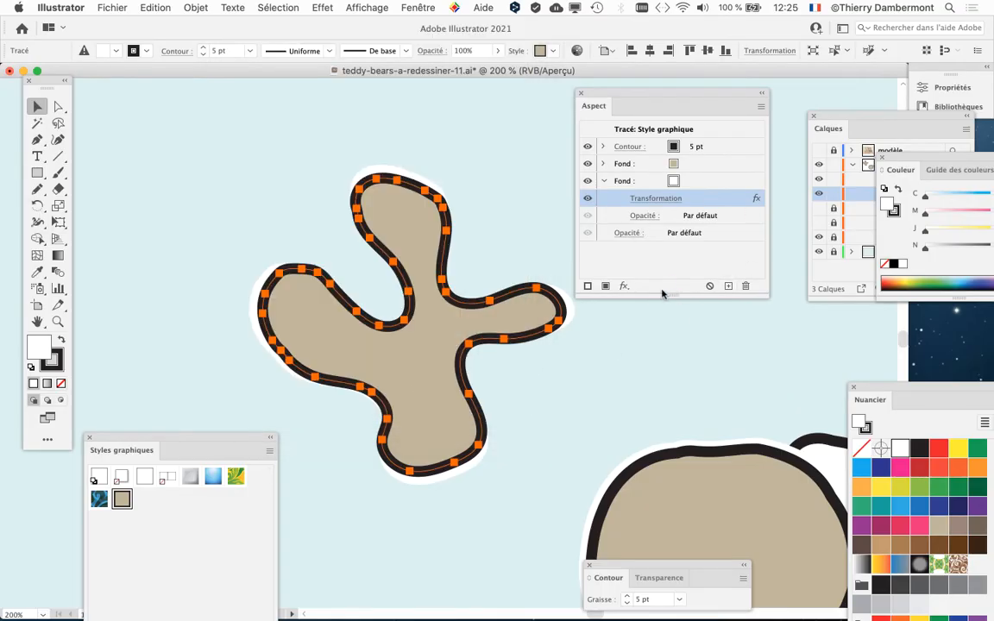
# Deselect the beige shape and position the Aspect panel clear of its outline.
pyautogui.moveTo(649, 98); pyautogui.dragTo(660, 103)
pyautogui.moveTo(439, 181); pyautogui.dragTo(400, 126)
pyautogui.moveTo(682, 101); pyautogui.dragTo(634, 95)
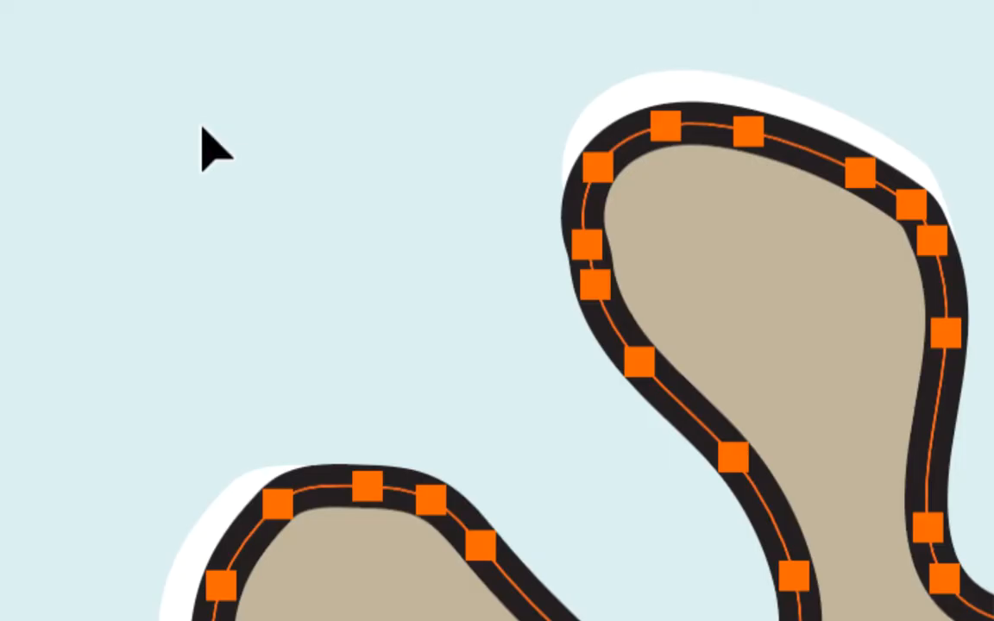
pyautogui.click(203, 130)
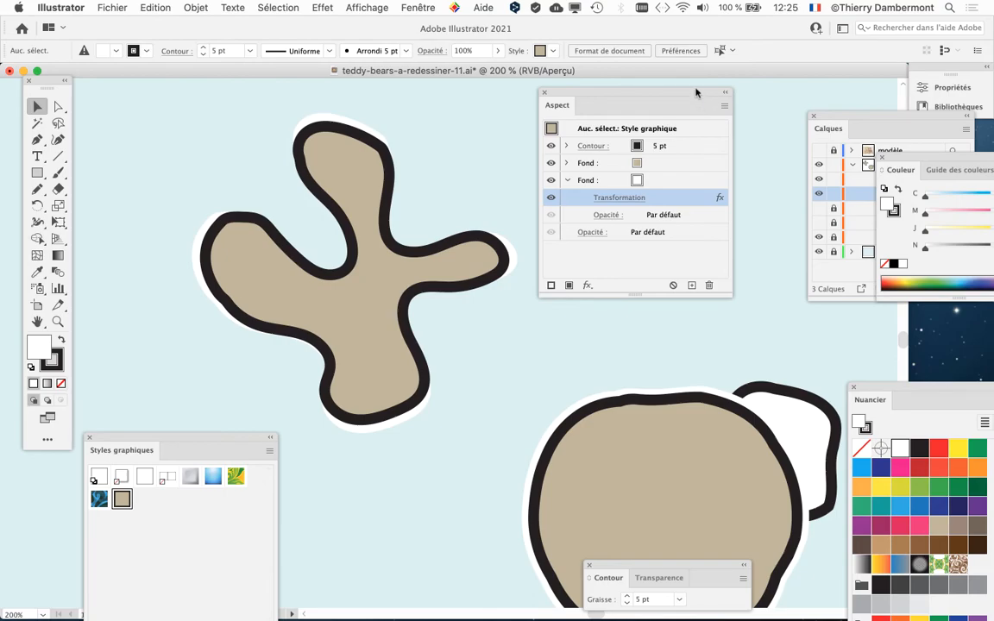
pyautogui.moveTo(696, 92); pyautogui.dragTo(722, 112)
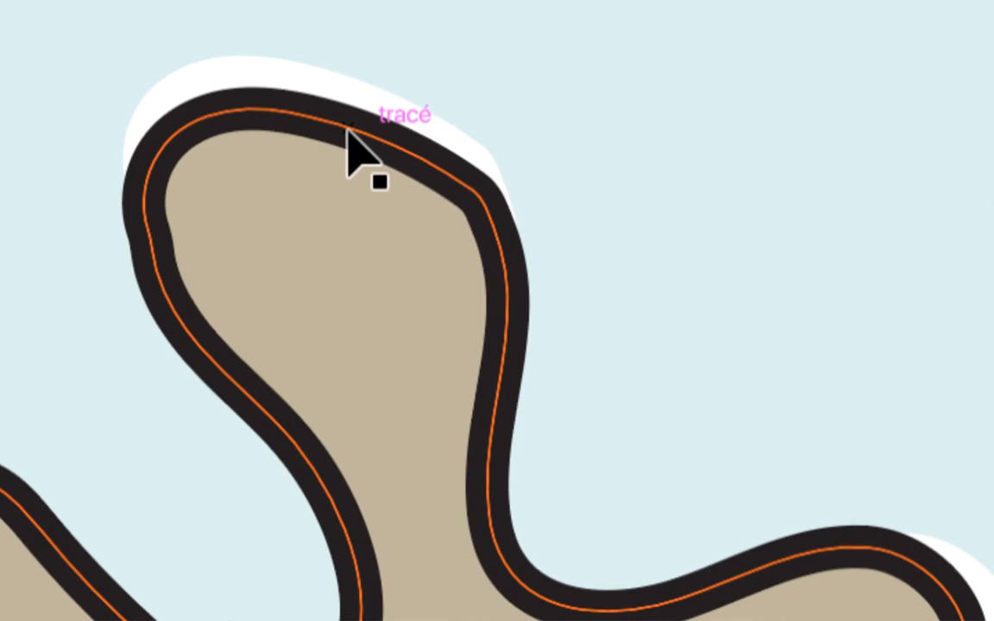
# Select the beige shape's path again and delete the Transformation effect from its white fill.
pyautogui.click(348, 134)
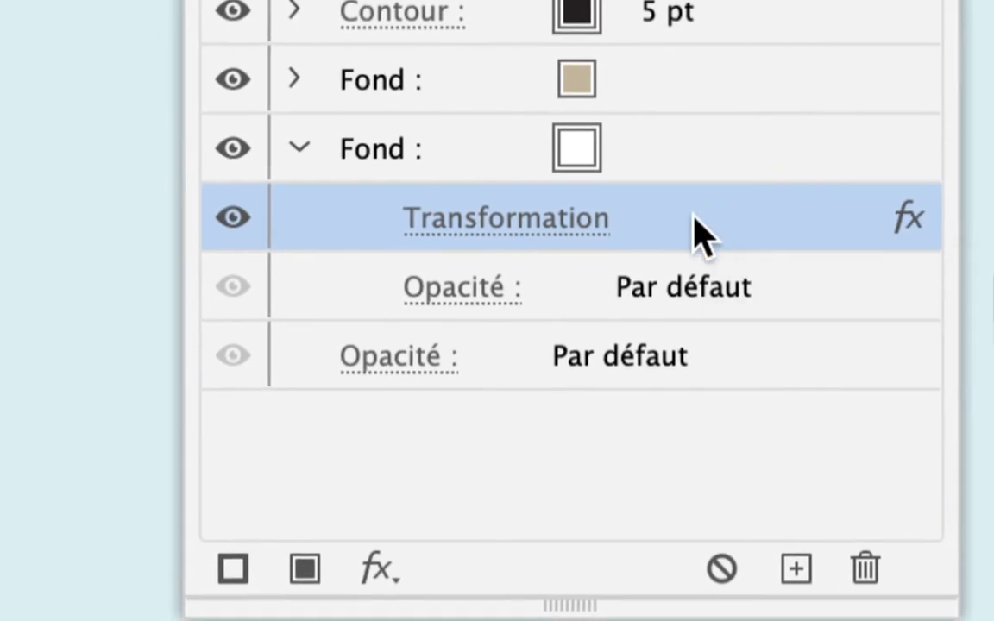
pyautogui.moveTo(695, 221); pyautogui.dragTo(853, 502)
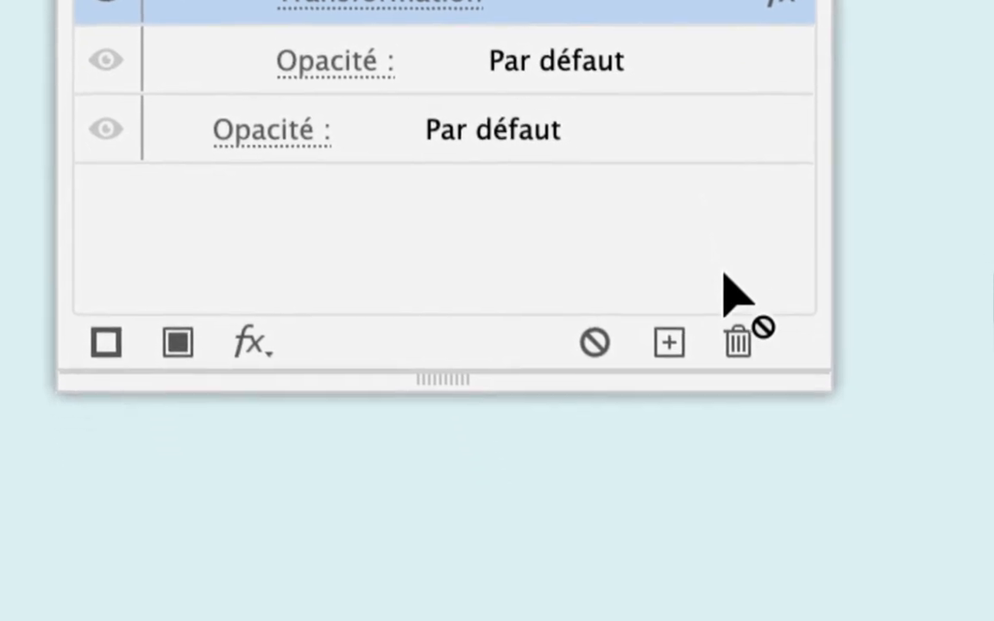
# Delete the white fill's Transformation effect, and hide the beige fill and show it again to check the white fill underneath.
pyautogui.moveTo(724, 278); pyautogui.dragTo(736, 340)
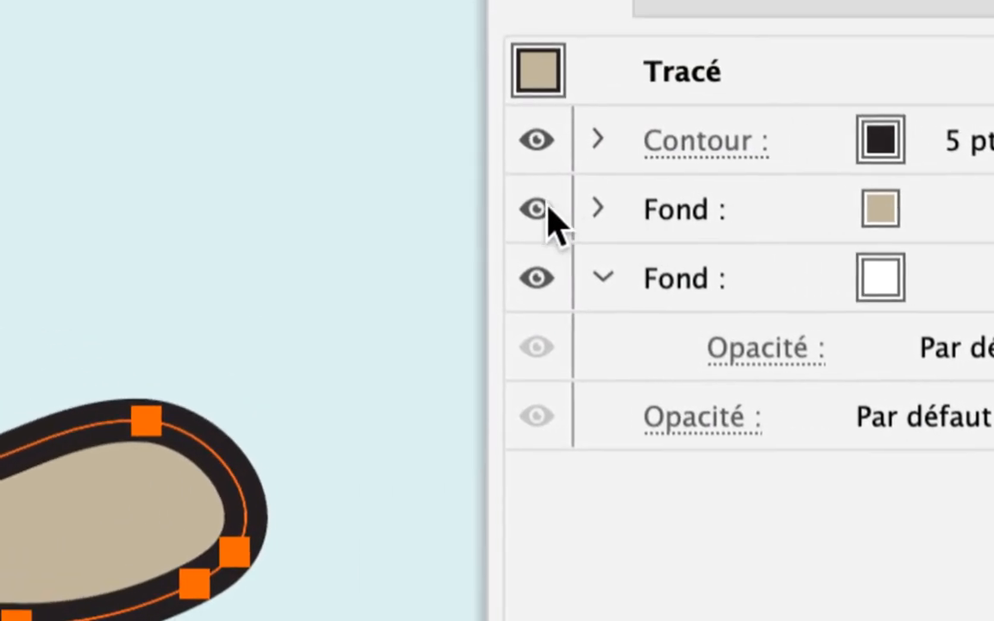
pyautogui.click(545, 206)
pyautogui.click(547, 205)
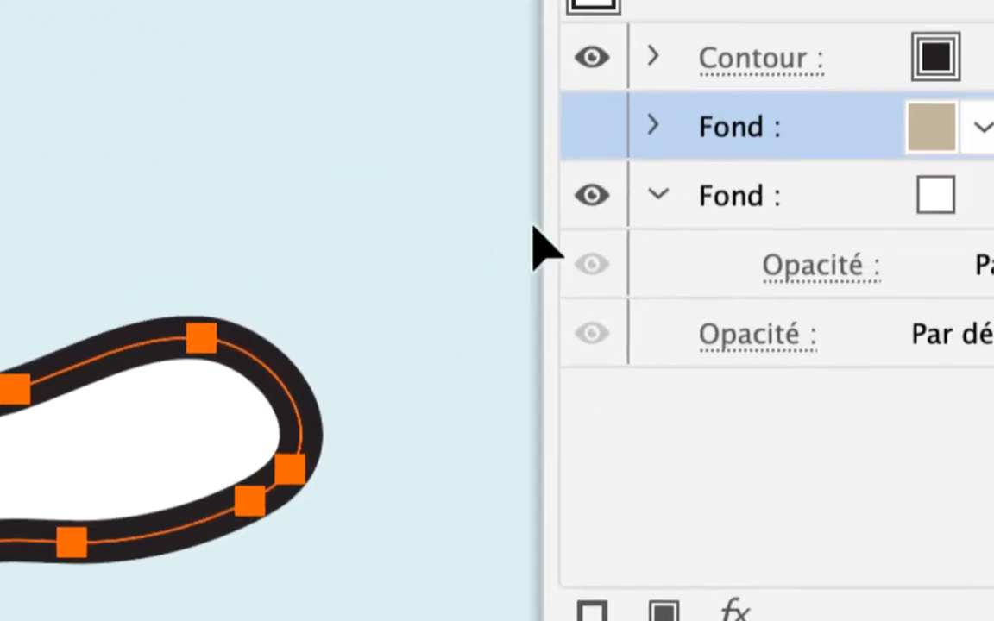
pyautogui.click(592, 127)
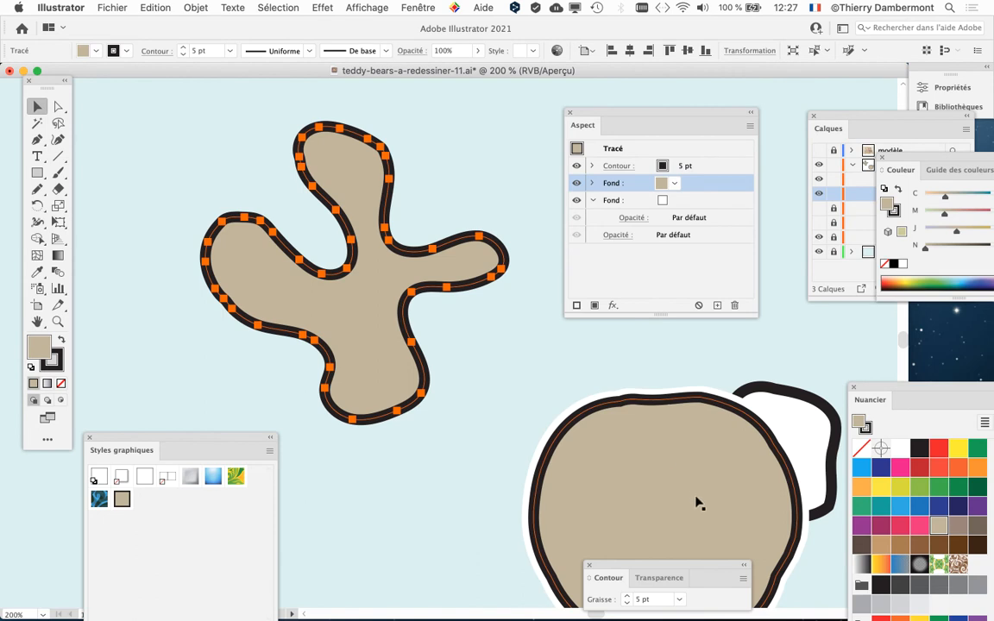
# Show the selection bounding box and compare the beige shape's display with the Selection and Direct Selection tools.
pyautogui.click(364, 7)
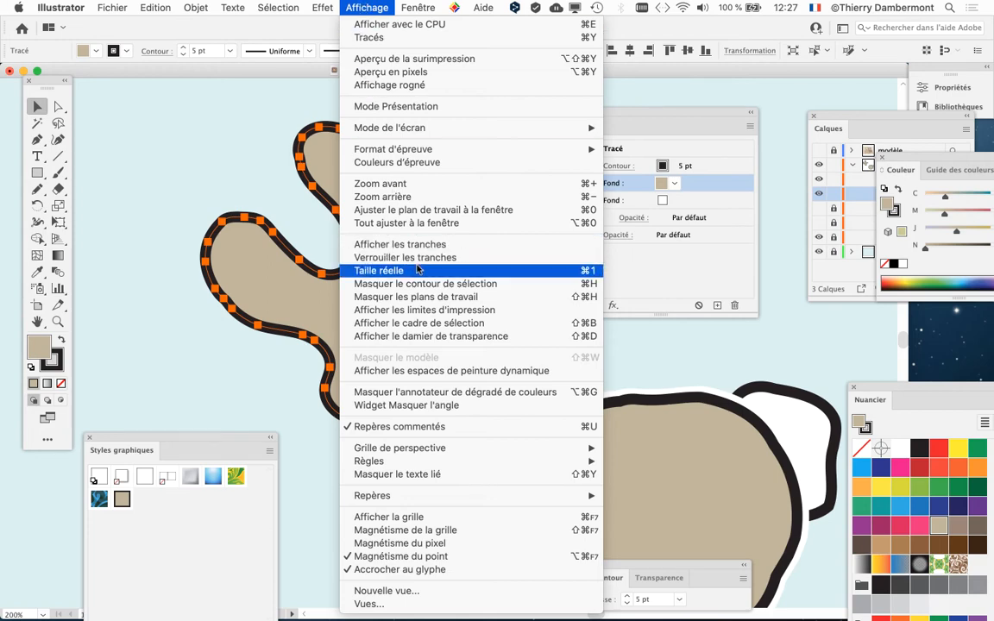
pyautogui.click(428, 323)
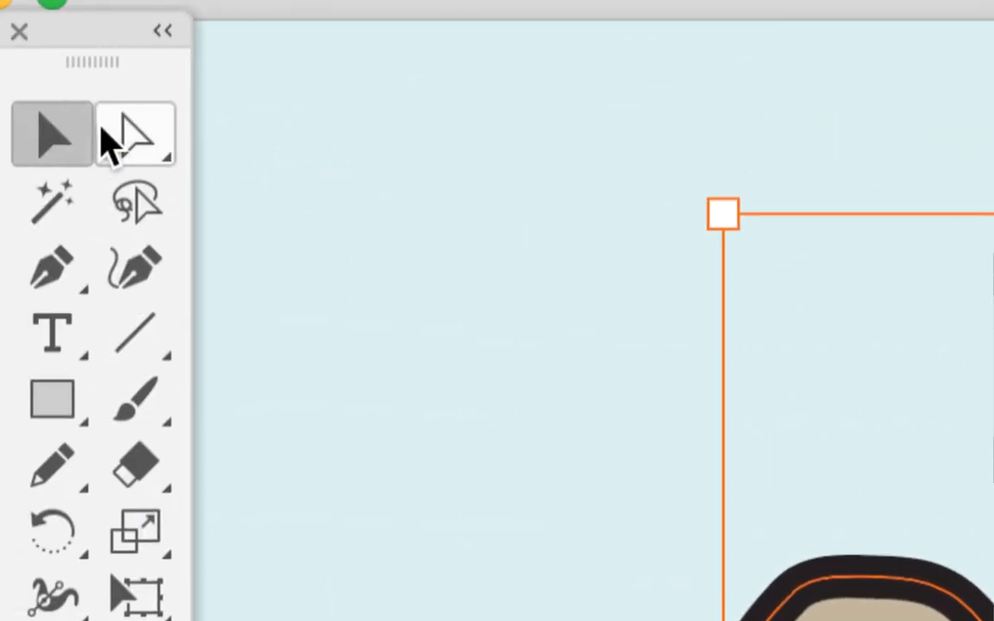
pyautogui.click(406, 274)
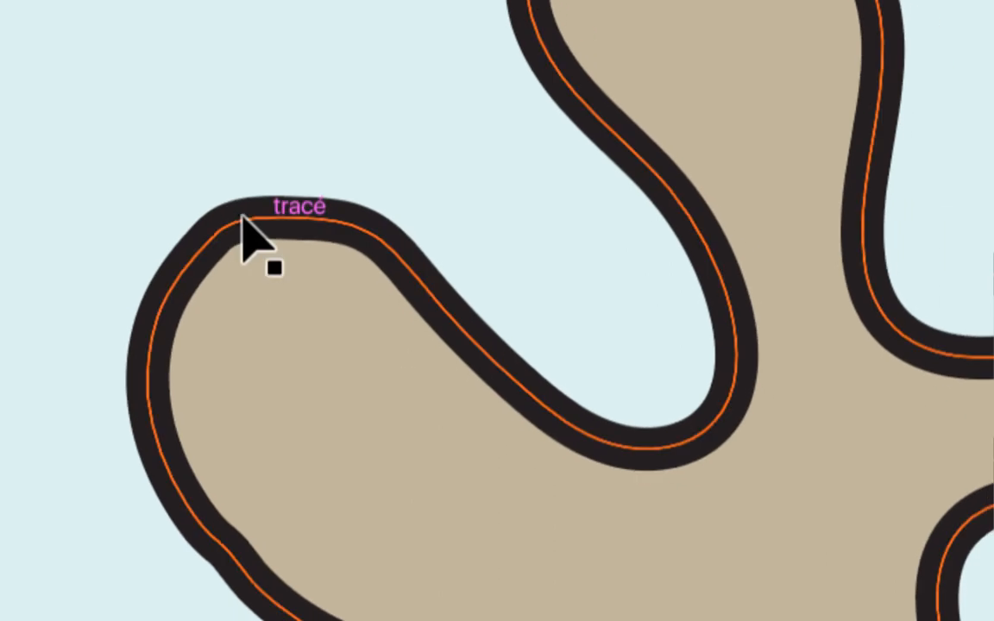
pyautogui.click(243, 219)
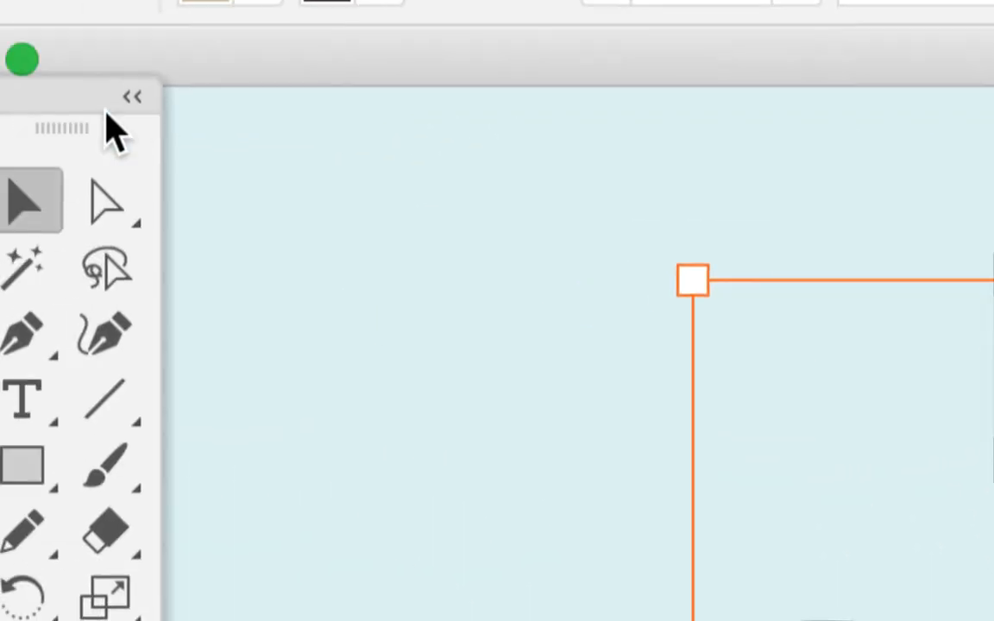
pyautogui.click(112, 146)
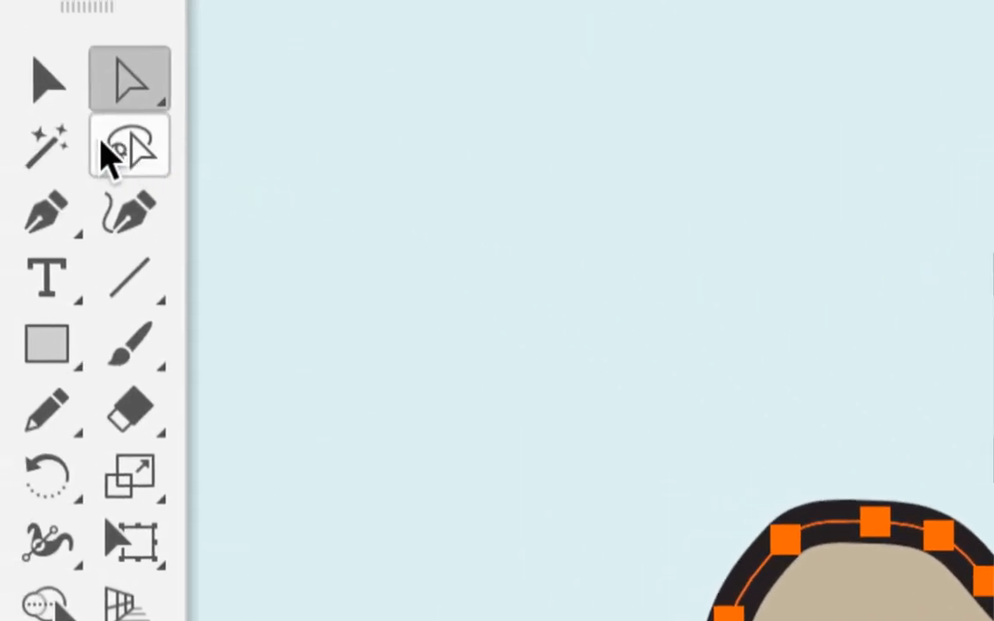
pyautogui.click(90, 135)
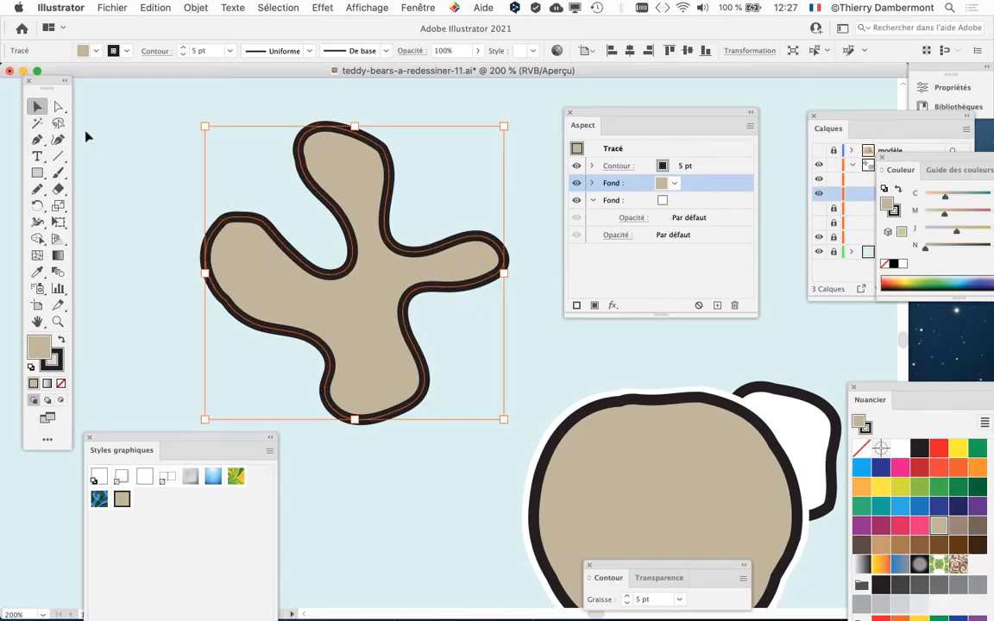
pyautogui.click(58, 106)
pyautogui.click(38, 106)
# Hide the selection bounding box, and deselect and reselect the beige shape to check its anchor points.
pyautogui.click(357, 7)
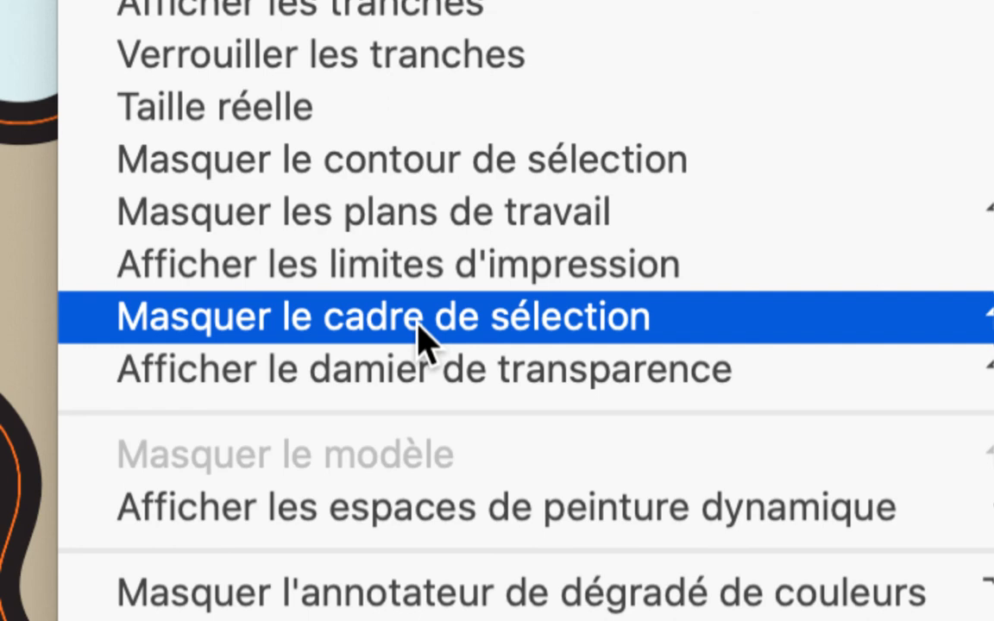
pyautogui.click(418, 335)
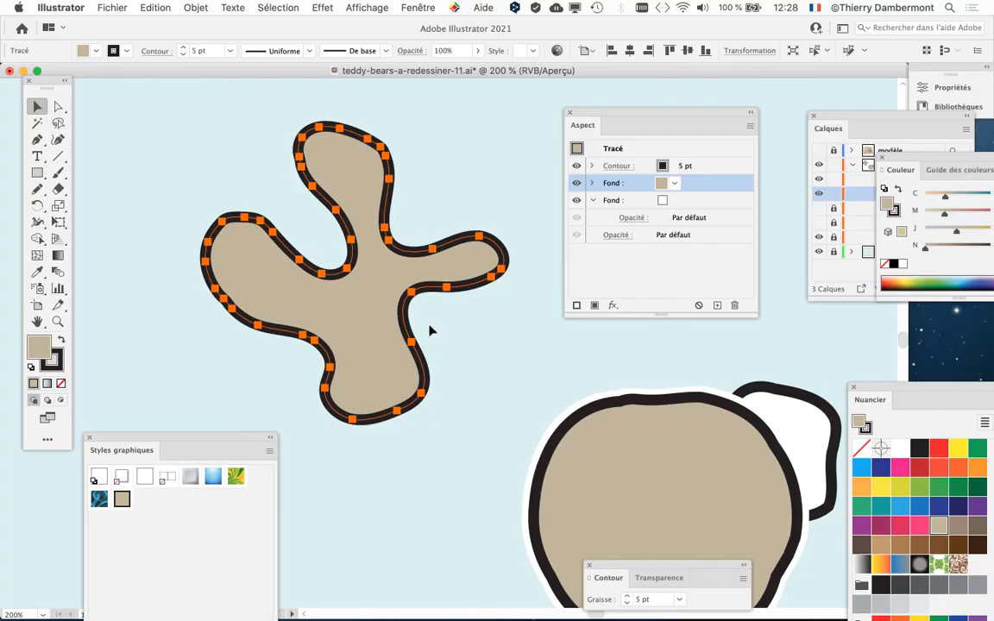
pyautogui.click(244, 148)
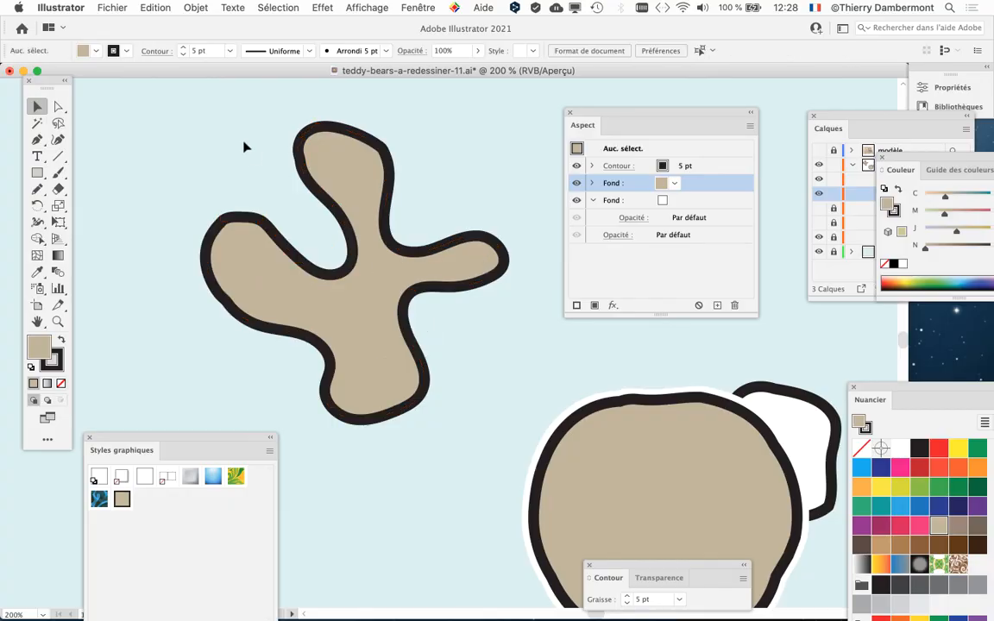
pyautogui.click(303, 136)
pyautogui.click(277, 127)
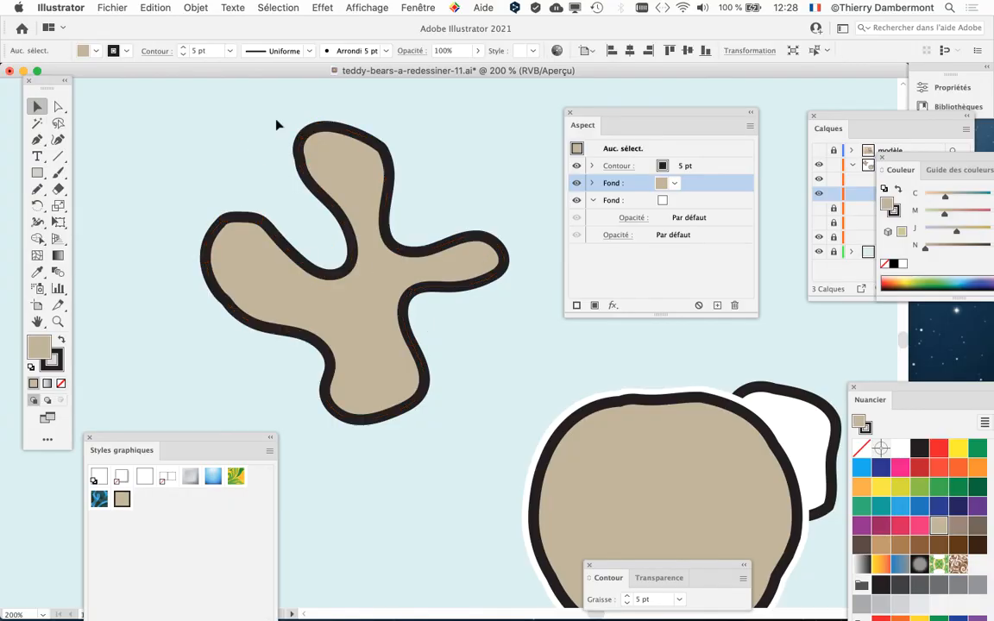
pyautogui.click(307, 131)
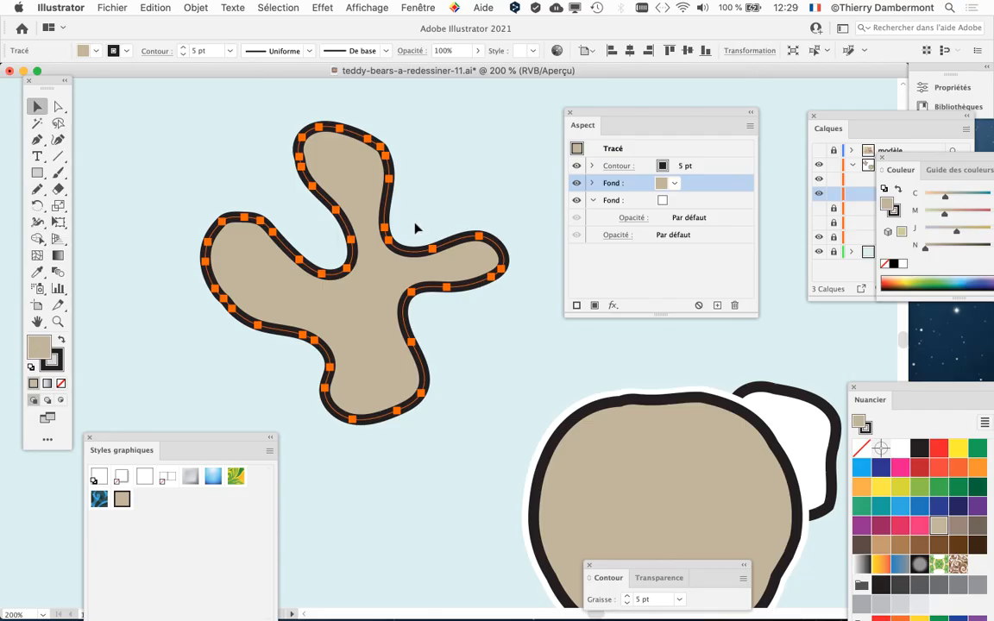
pyautogui.click(449, 371)
pyautogui.click(427, 286)
# Start saving the document as a new file in the teddy bear 5 folder, and begin editing the version number in its name.
pyautogui.click(112, 8)
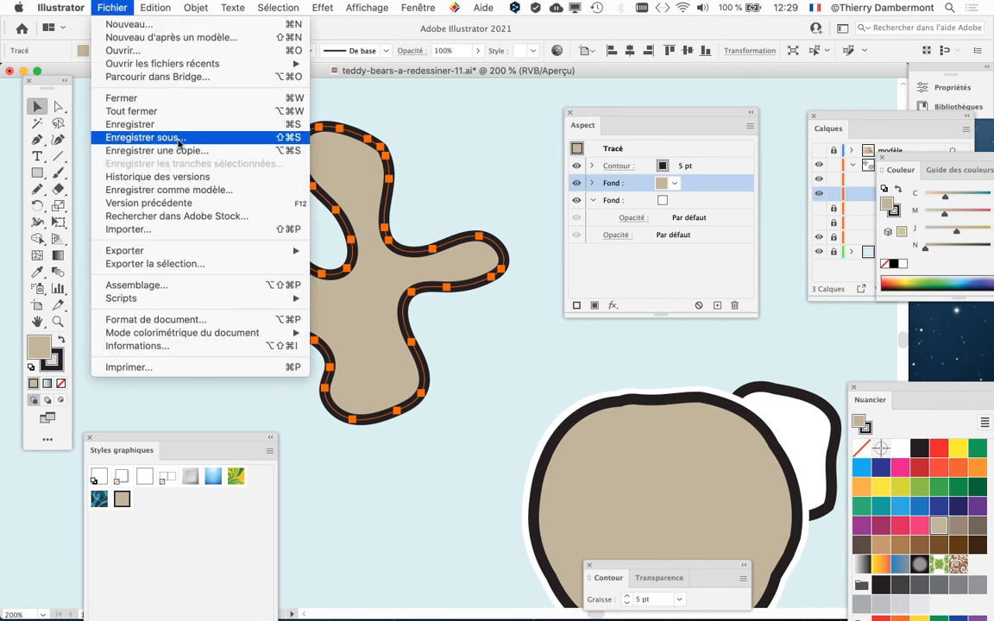
pyautogui.click(178, 138)
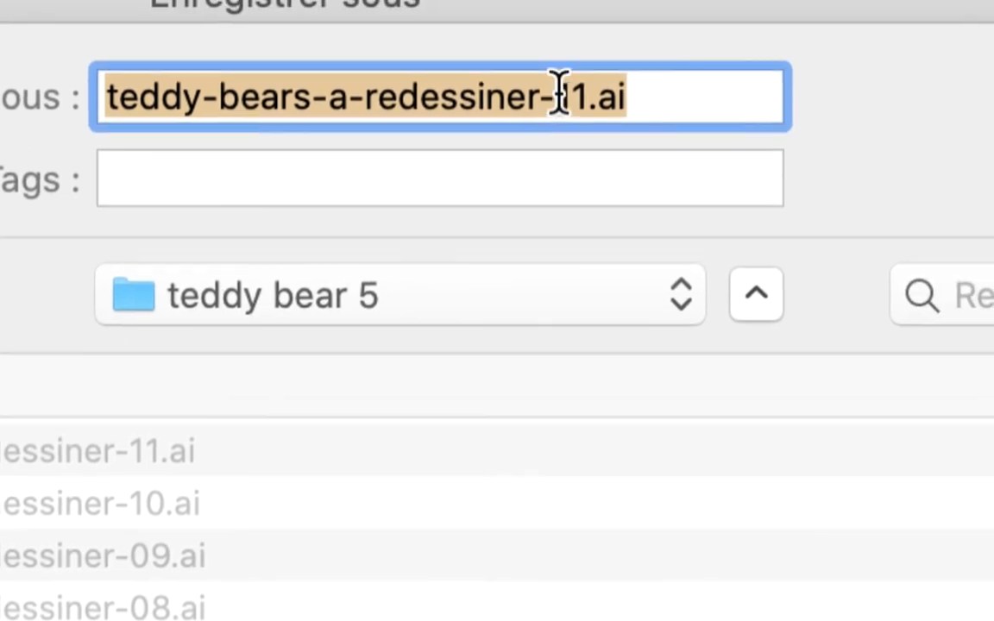
pyautogui.click(566, 91)
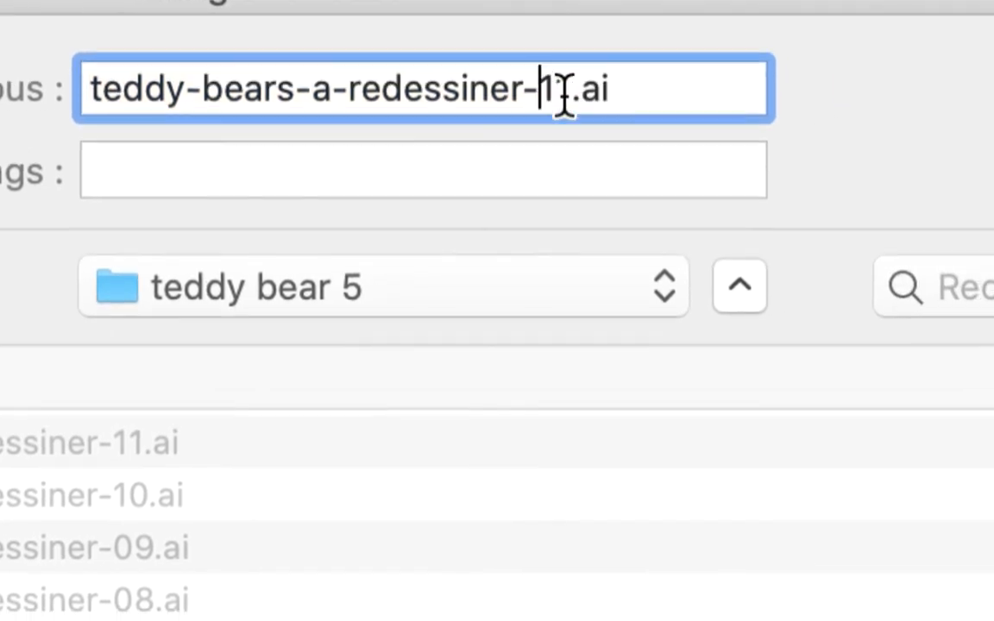